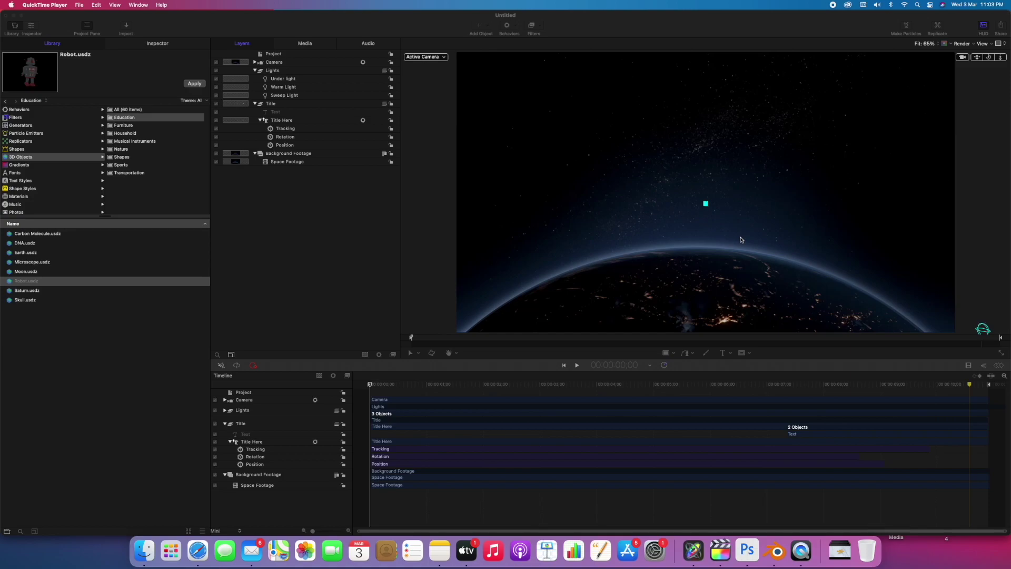
- Cycle through Final Cut Pro, Photoshop and Blender from the Dock
left_click(698, 553)
left_click(720, 551)
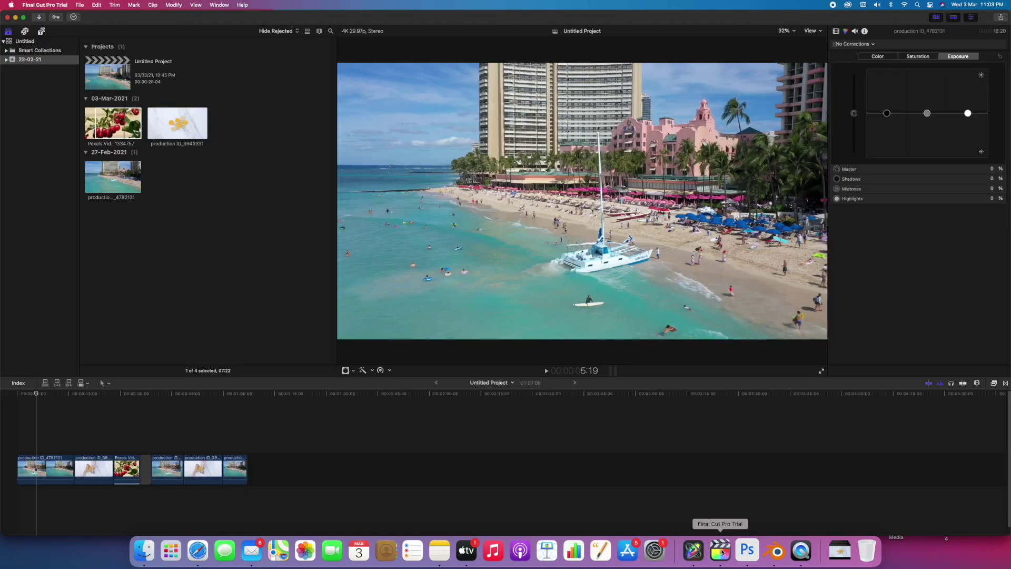
left_click(747, 551)
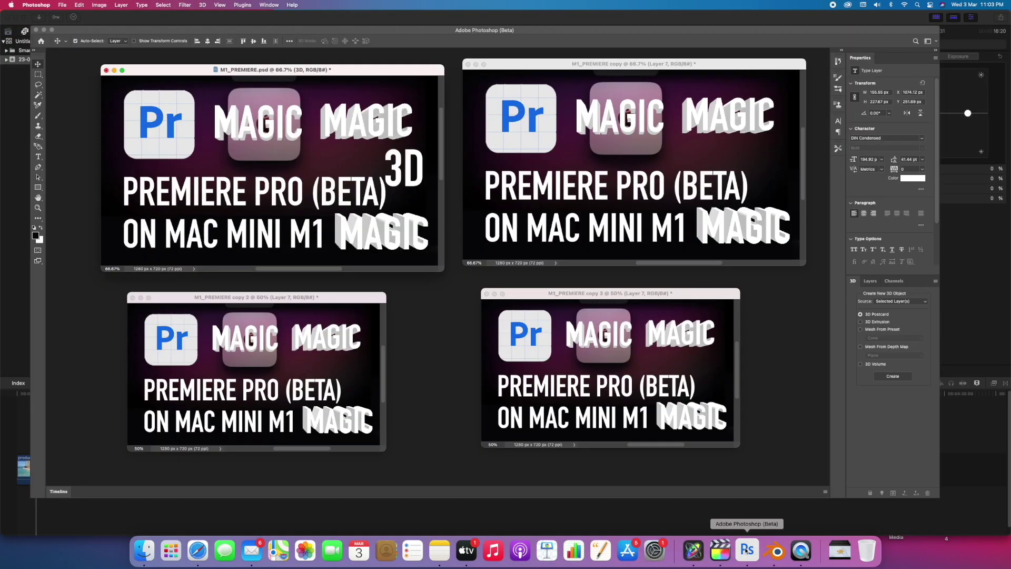
left_click(778, 553)
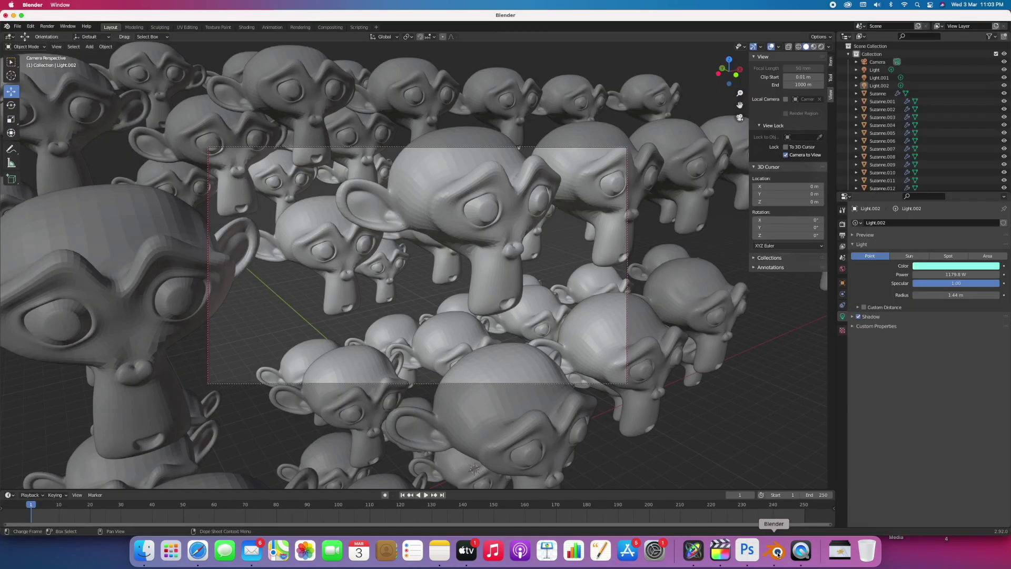
- In Safari, view the Tripadvisor, VideoHive and World Polar Bear Day tabs, return to Wikipedia, then bring Motion forward
left_click(199, 553)
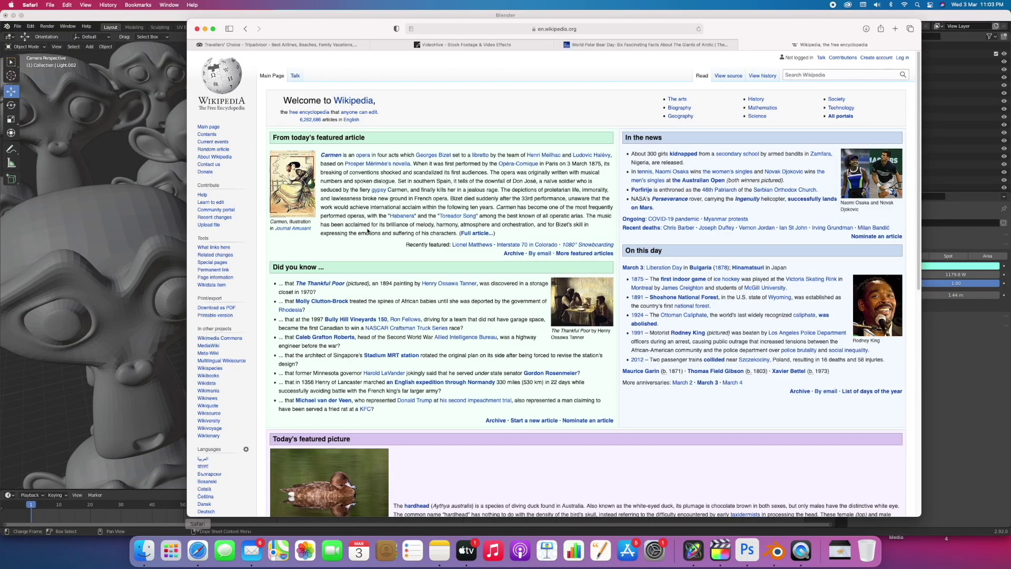
left_click(326, 44)
left_click(401, 45)
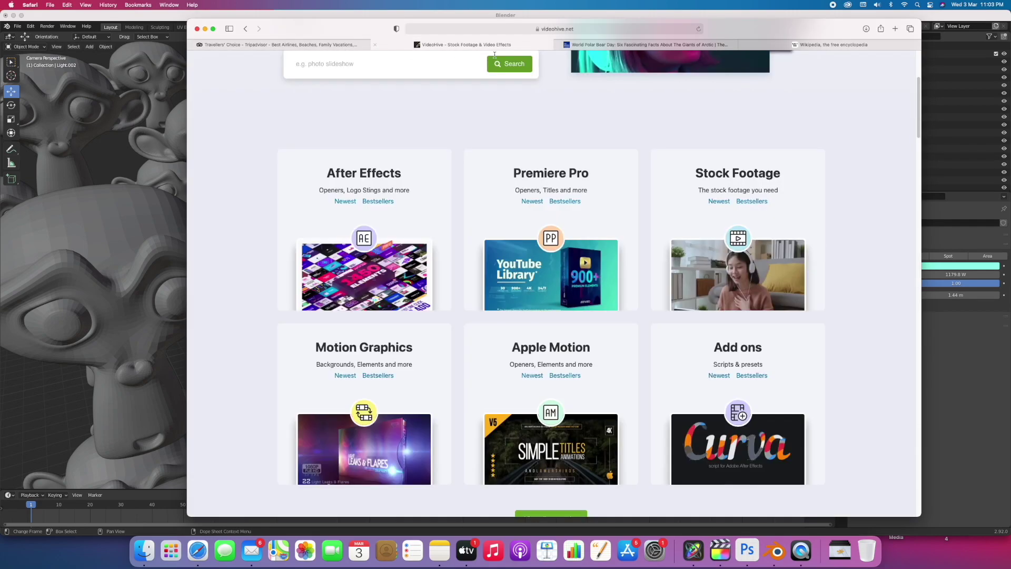
left_click(564, 46)
left_click(783, 47)
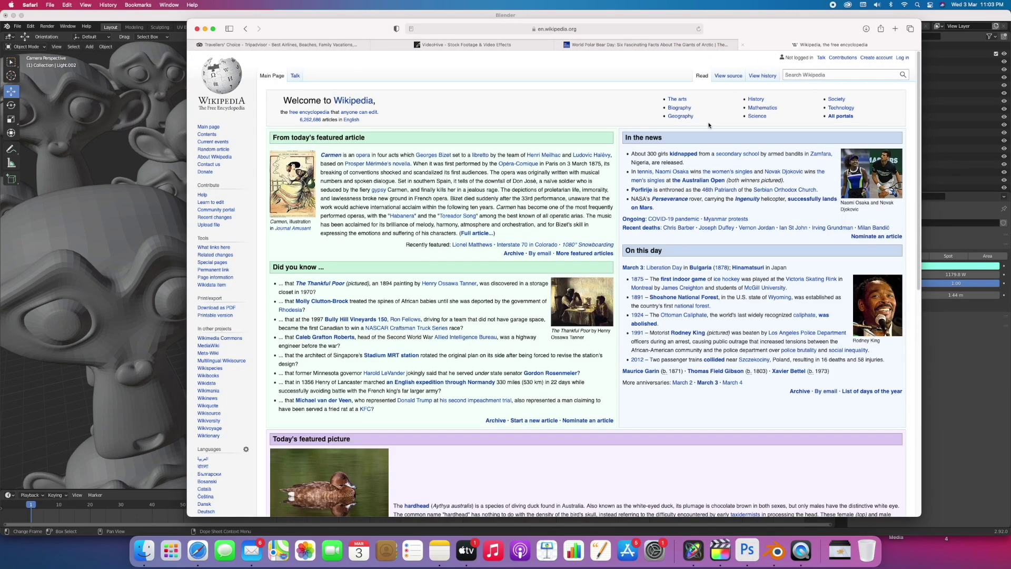
left_click(694, 551)
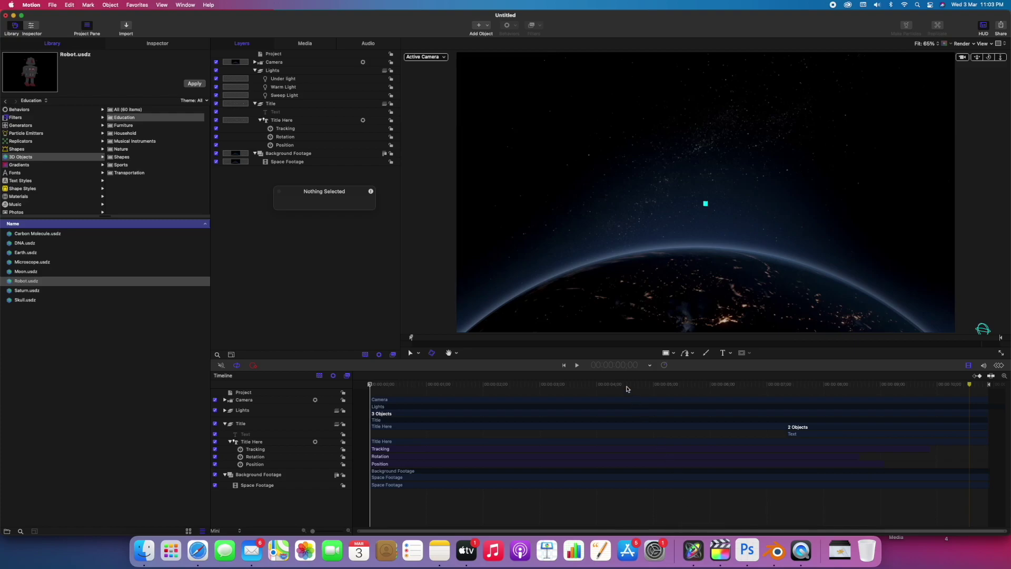
- Play and scrub the FX GUIDE title animation over the Earth, then bring Final Cut Pro forward
key("space")
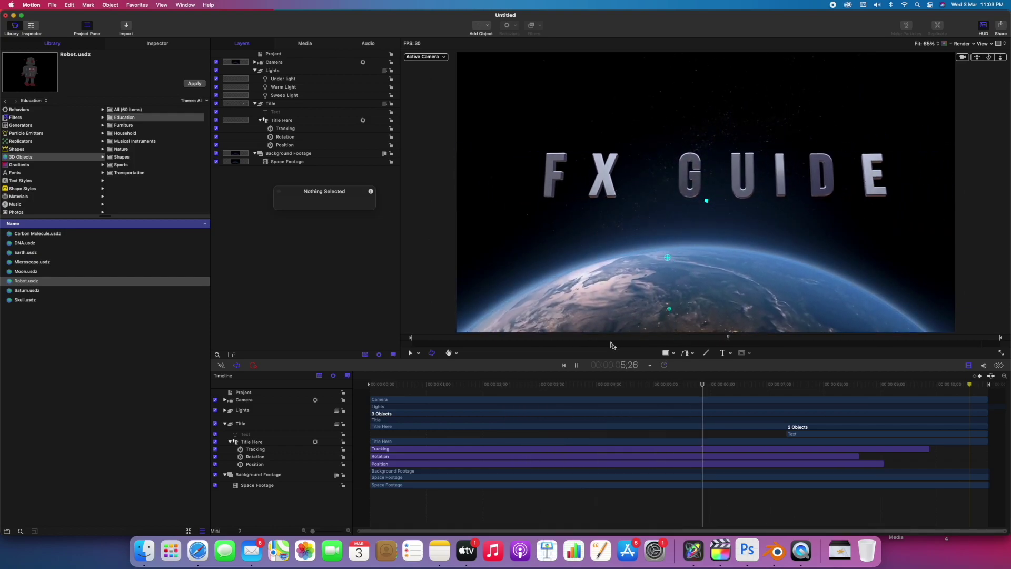
left_click_drag(792, 387, 497, 402)
key("space")
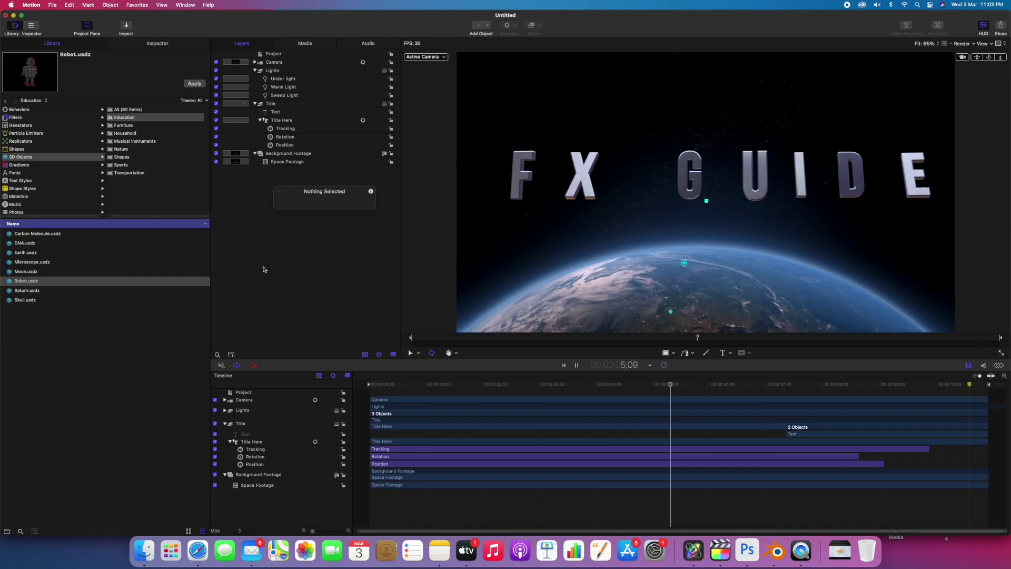
key("space")
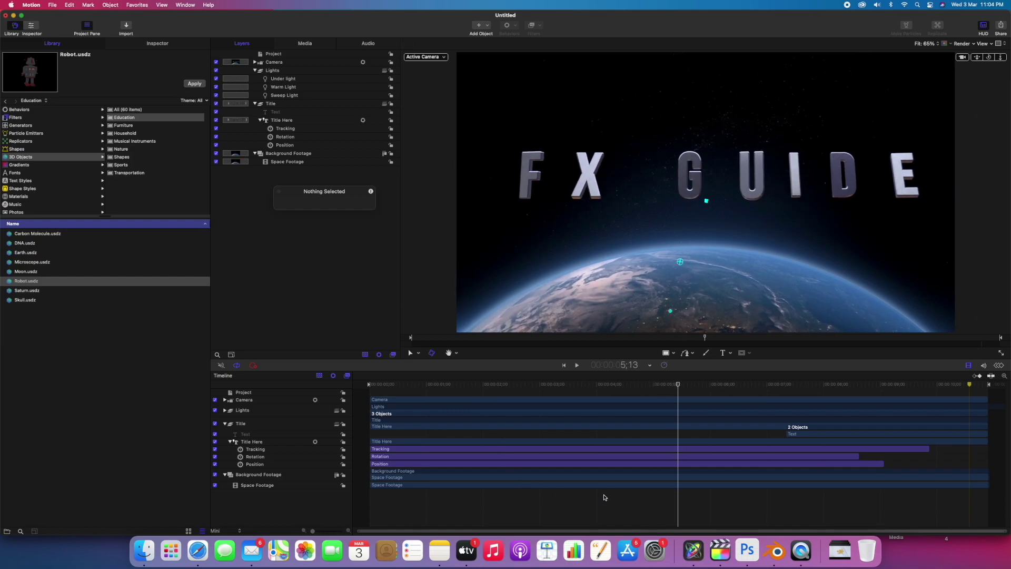
left_click(719, 550)
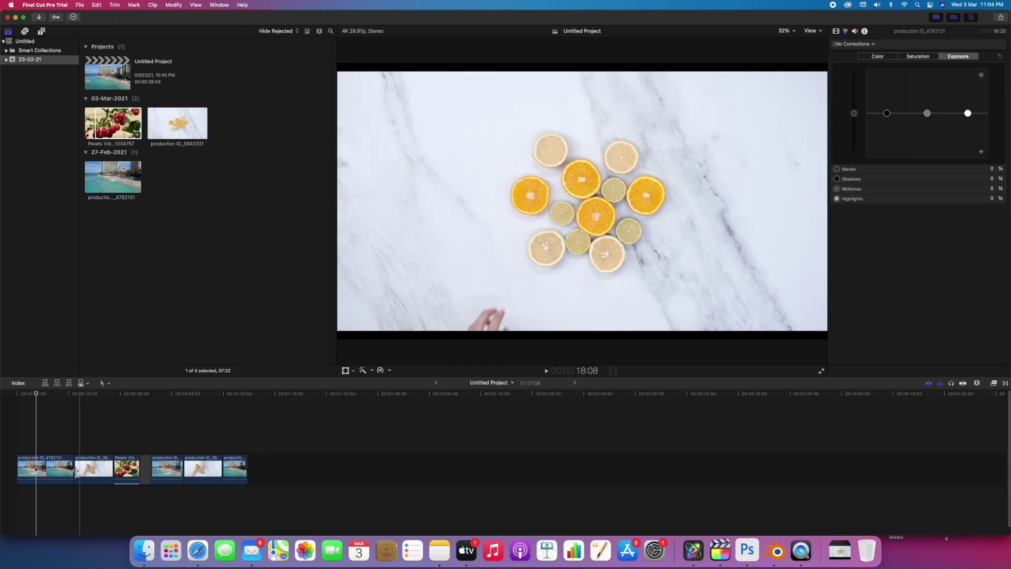
- Play the project from the first clip, stop, and select the fourth clip, a beach shot
left_click(31, 468)
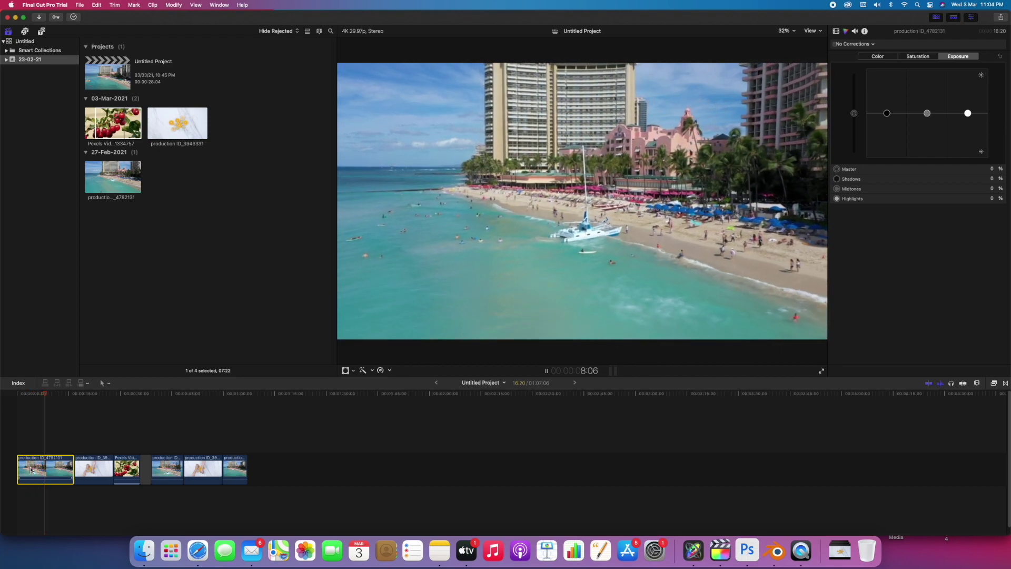
key("space")
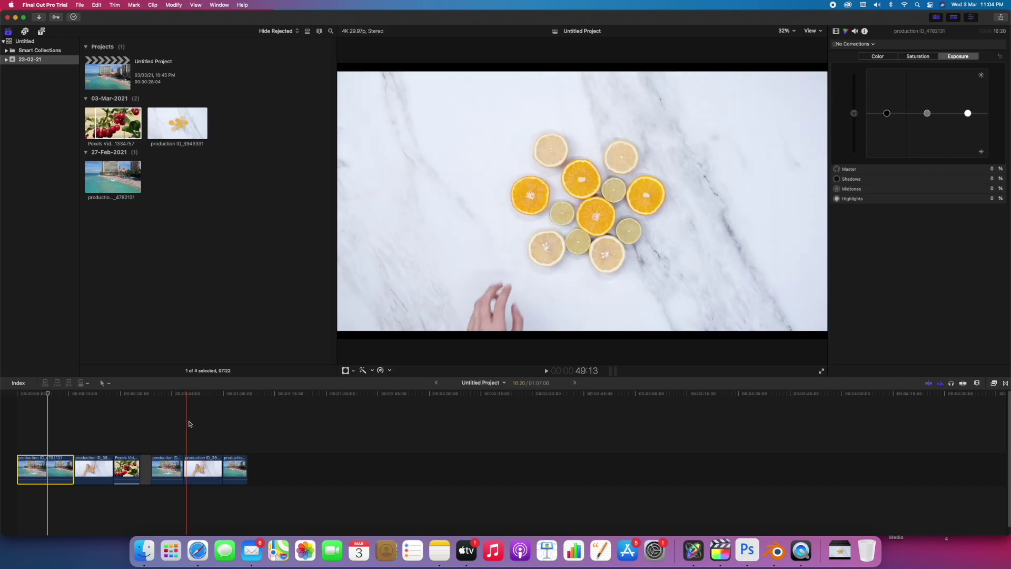
left_click(167, 473)
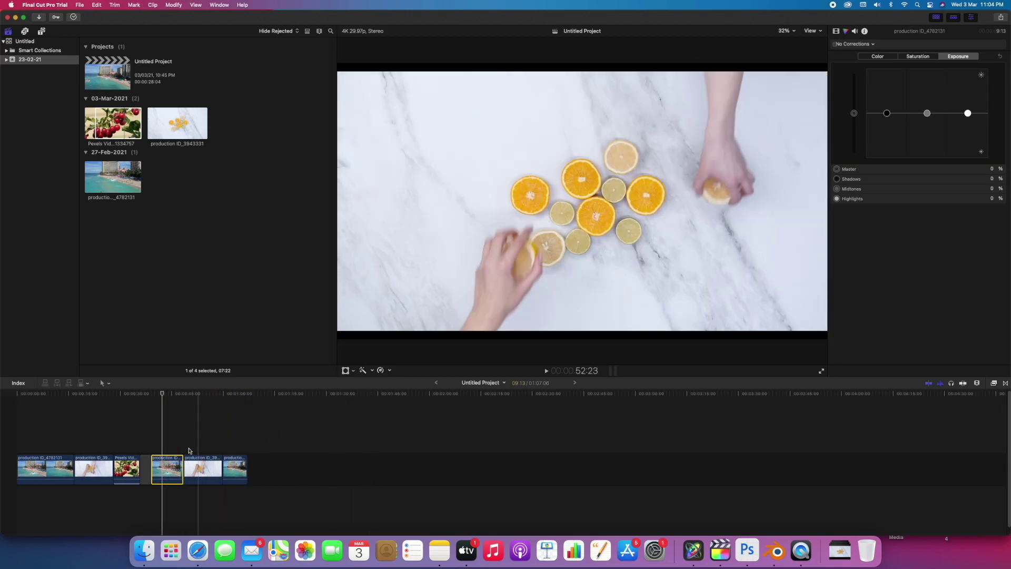
- Retime the fourth beach clip to Fast 2x speed
left_click(160, 395)
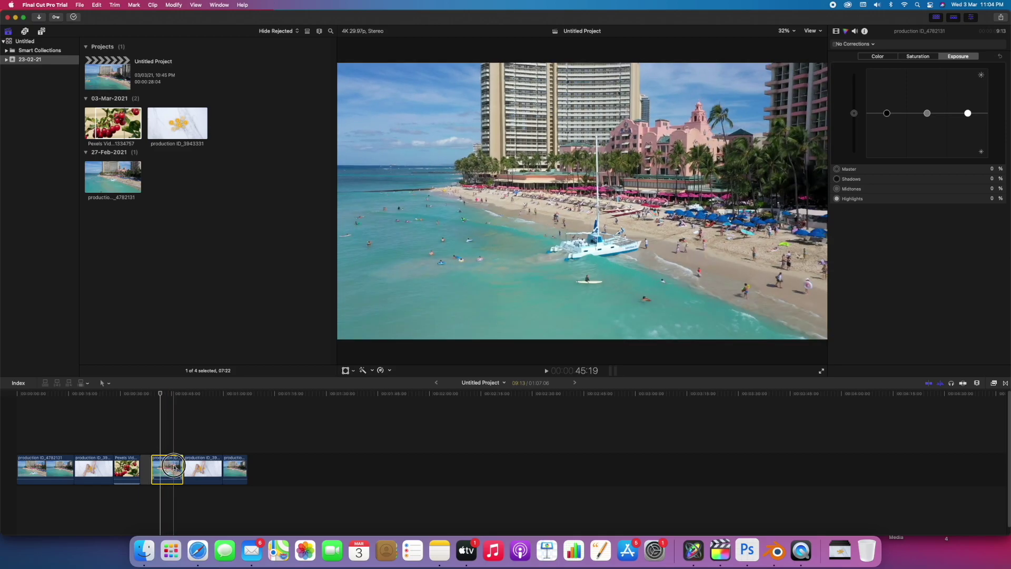
left_click(390, 372)
mouse_move(405, 391)
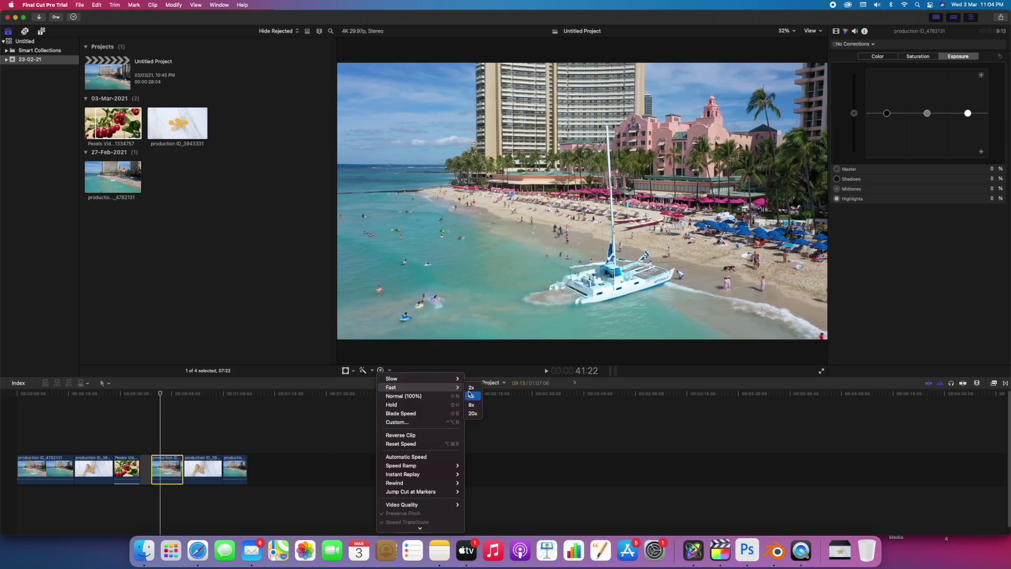
left_click(471, 391)
- Play back the 2x beach clip, stop, then bring Photoshop forward
left_click(152, 395)
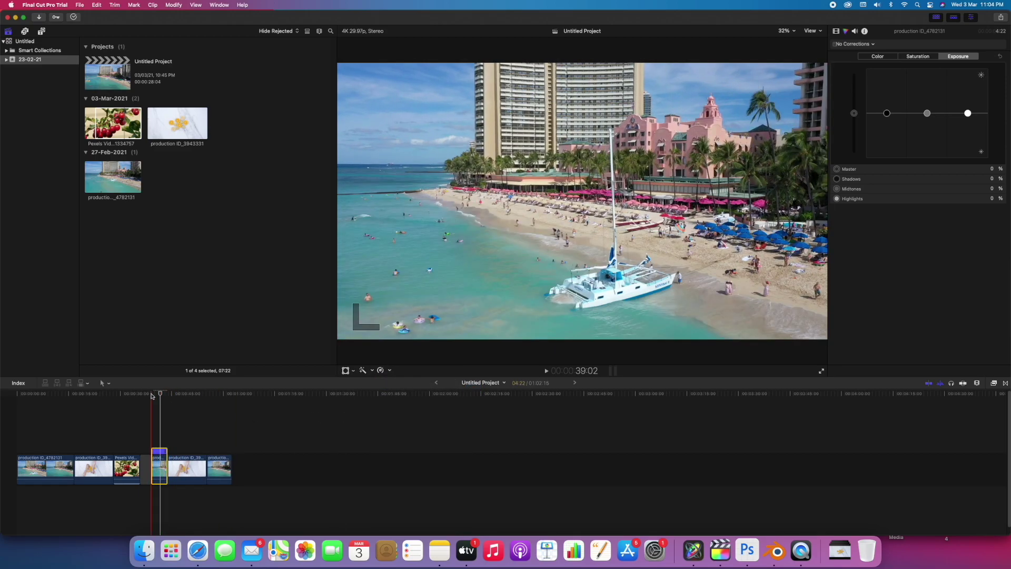
key("space")
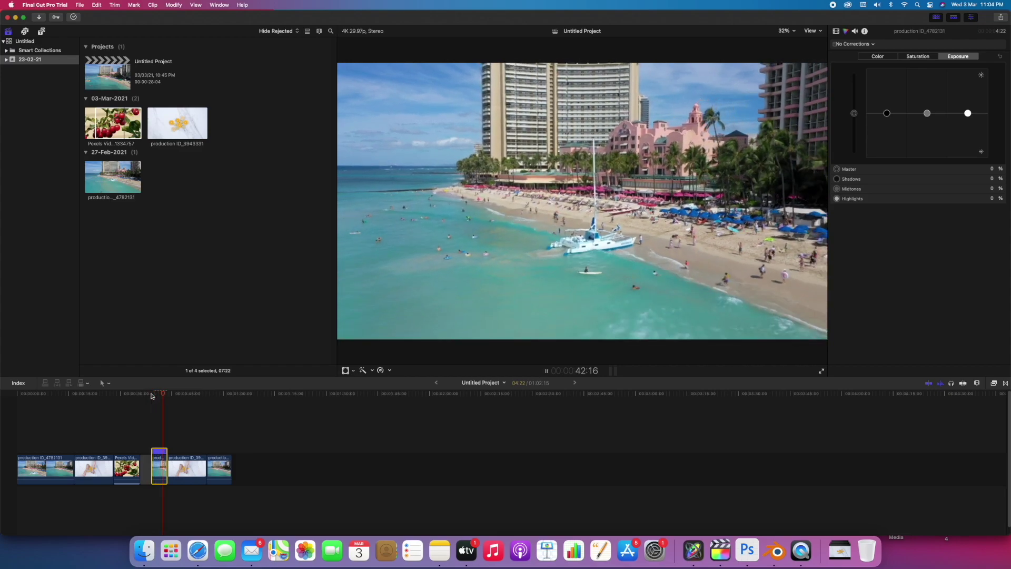
left_click(76, 416)
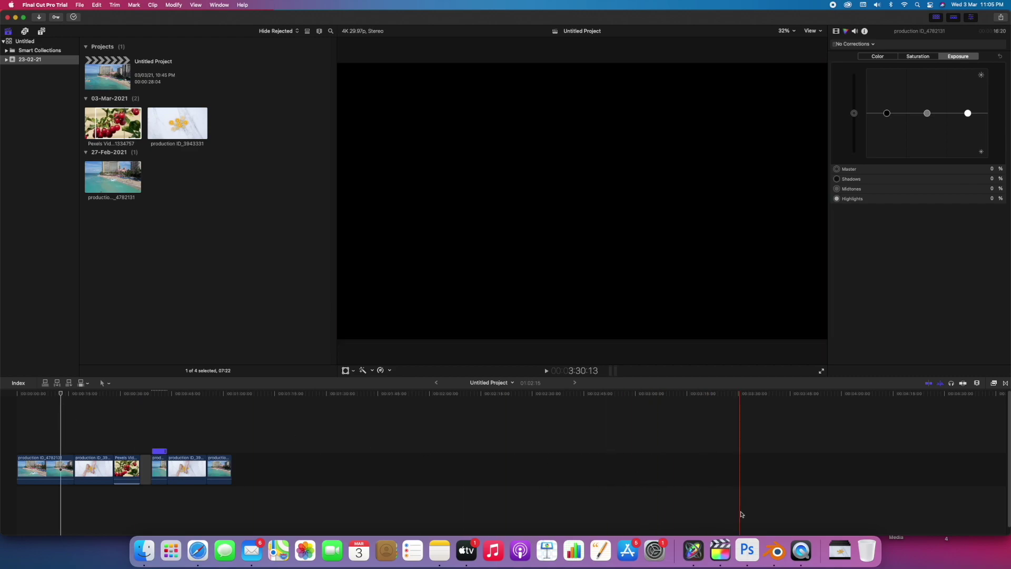
left_click(747, 550)
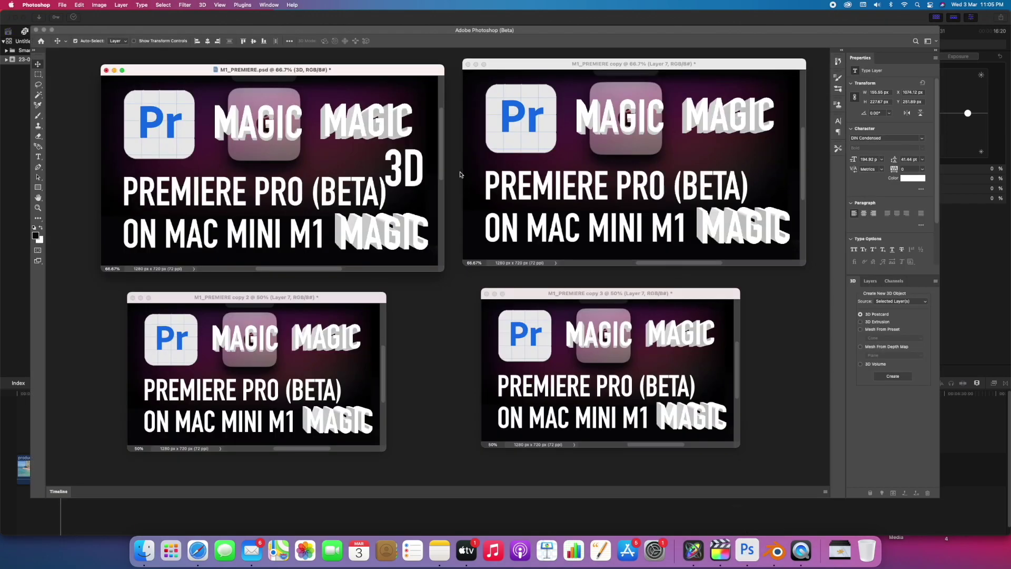
- Rearrange the M1_PREMIERE document windows and select the 3D text with the Type tool
mouse_move(382, 76)
left_mouse_down()
mouse_move(398, 80)
mouse_move(383, 70)
left_mouse_up()
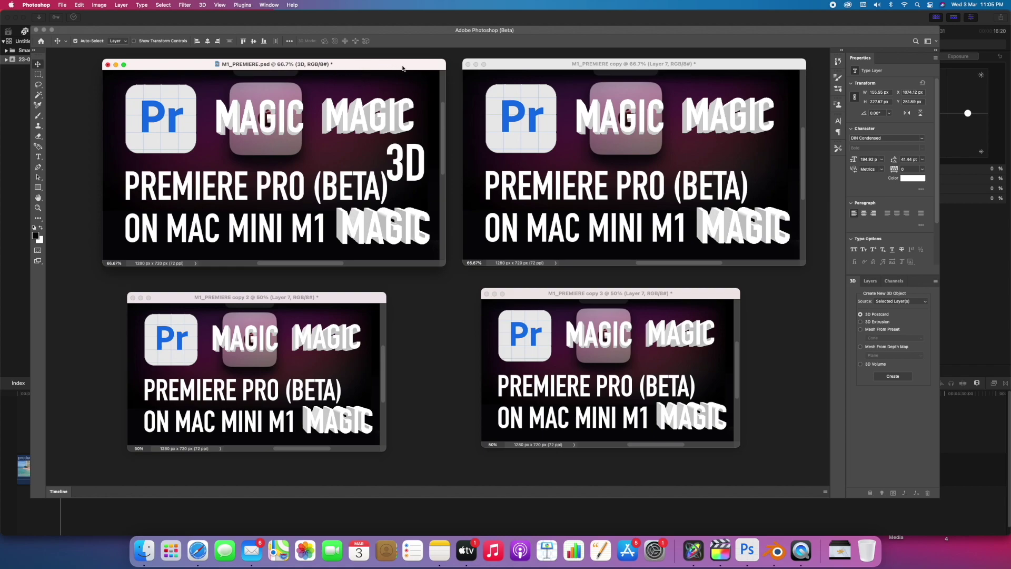
left_click_drag(529, 67, 545, 68)
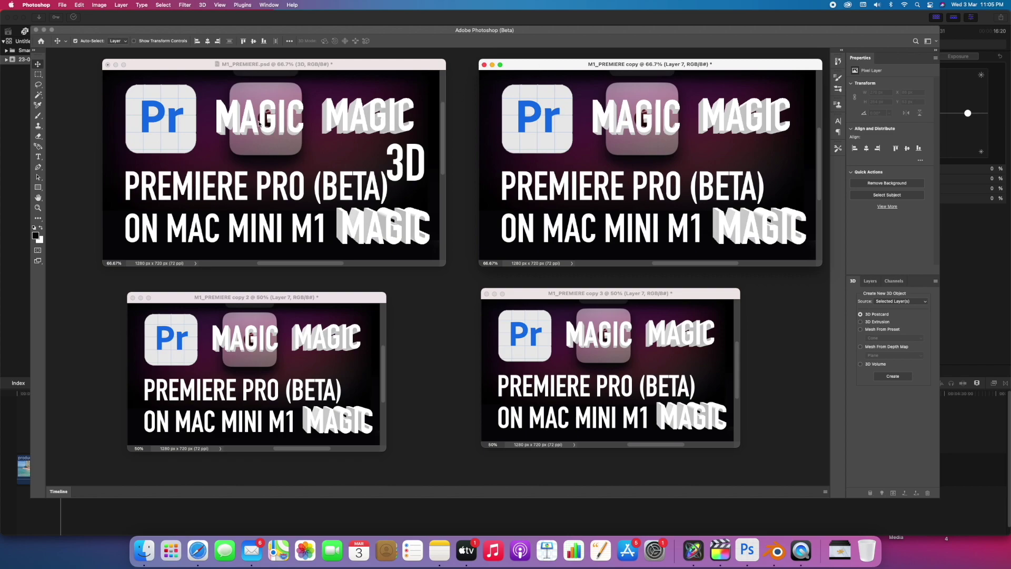
key("t")
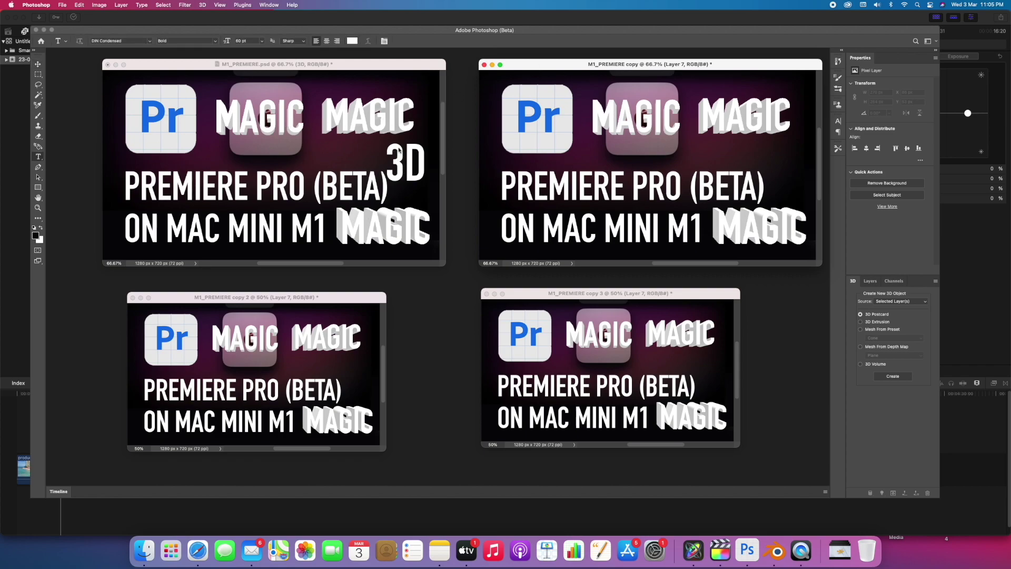
left_click(394, 153)
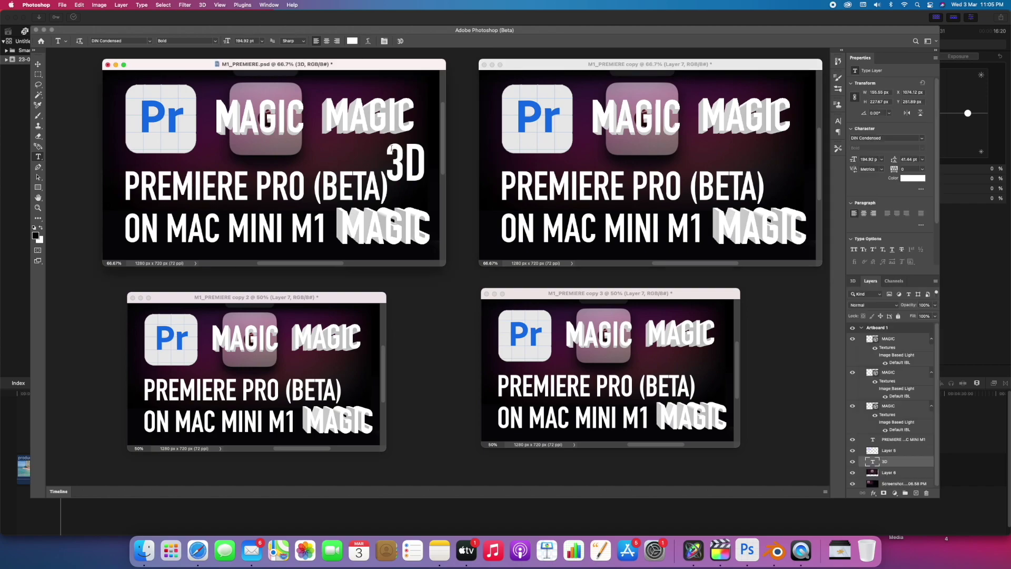
double_click(393, 153)
- Convert the 3D text into an extruded 3D object and reposition it, then bring Blender forward
left_click(428, 41)
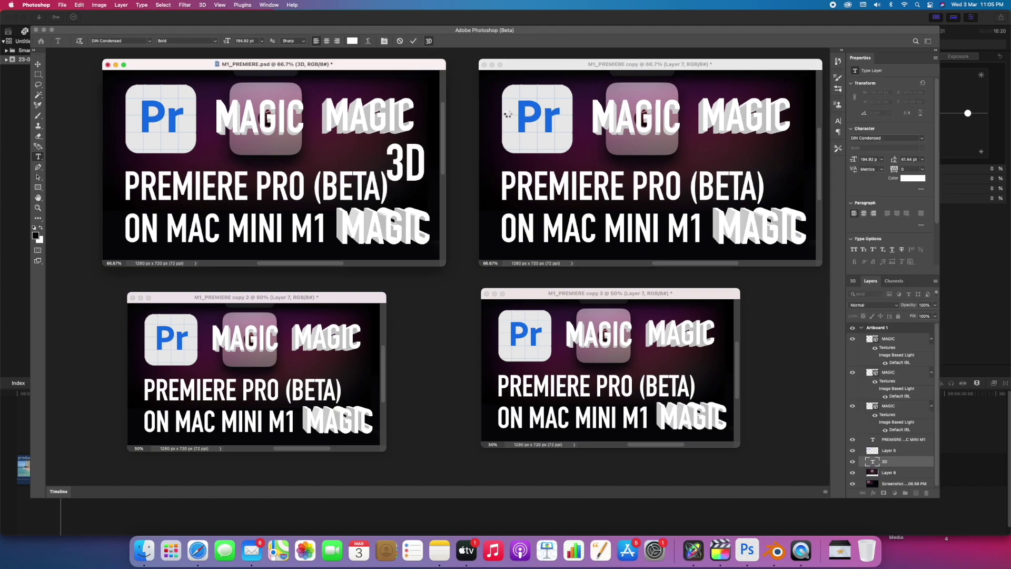
left_click_drag(398, 162, 418, 171)
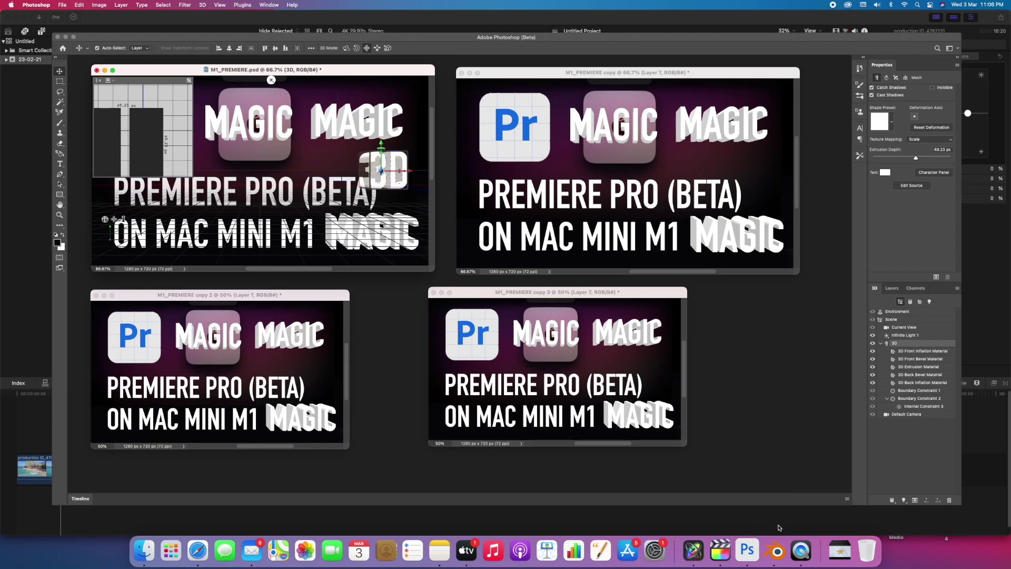
left_click(777, 551)
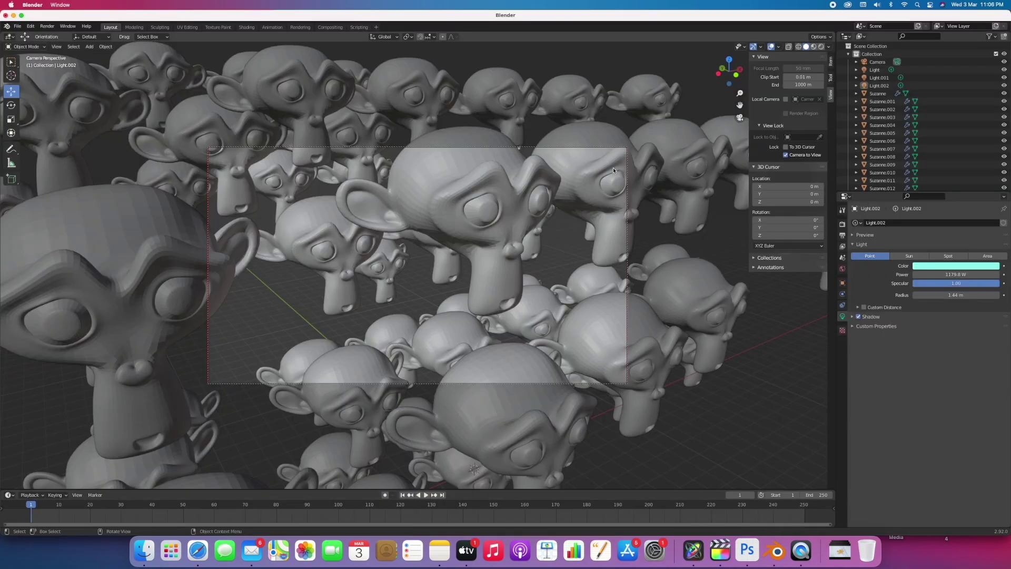
- Zoom and orbit the camera view to see the monkey rows side-on, then box-select one cluster of heads
scroll(366, 309, "down", 10)
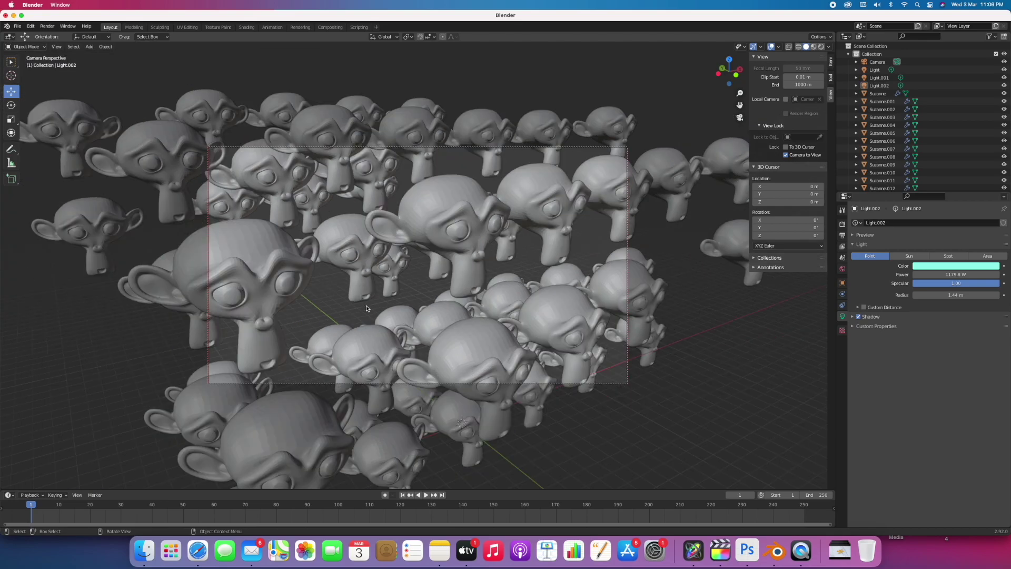
scroll(366, 308, "down", 3)
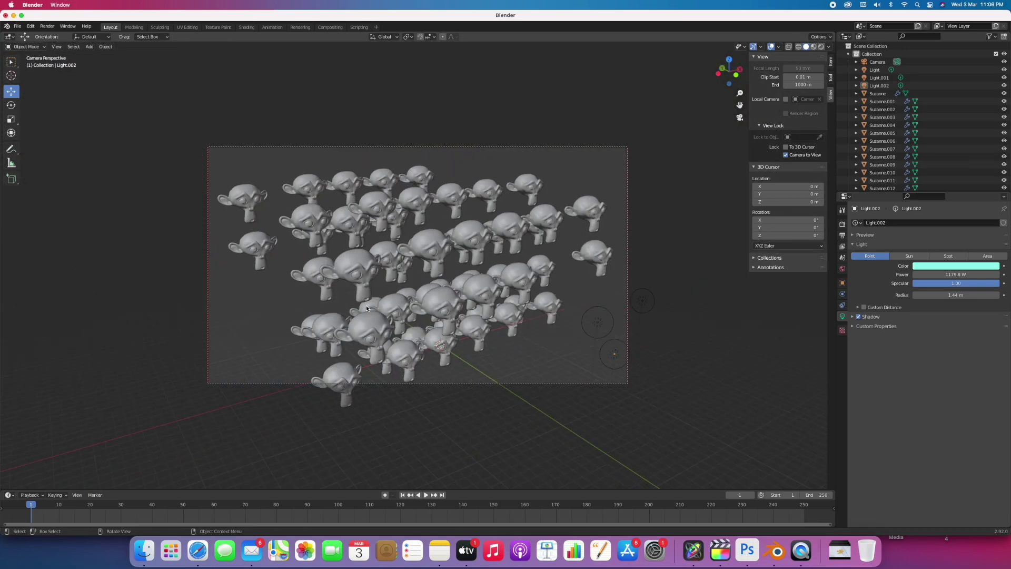
scroll(366, 308, "up", 15)
left_click_drag(366, 308, 478, 242)
scroll(479, 242, "down", 10)
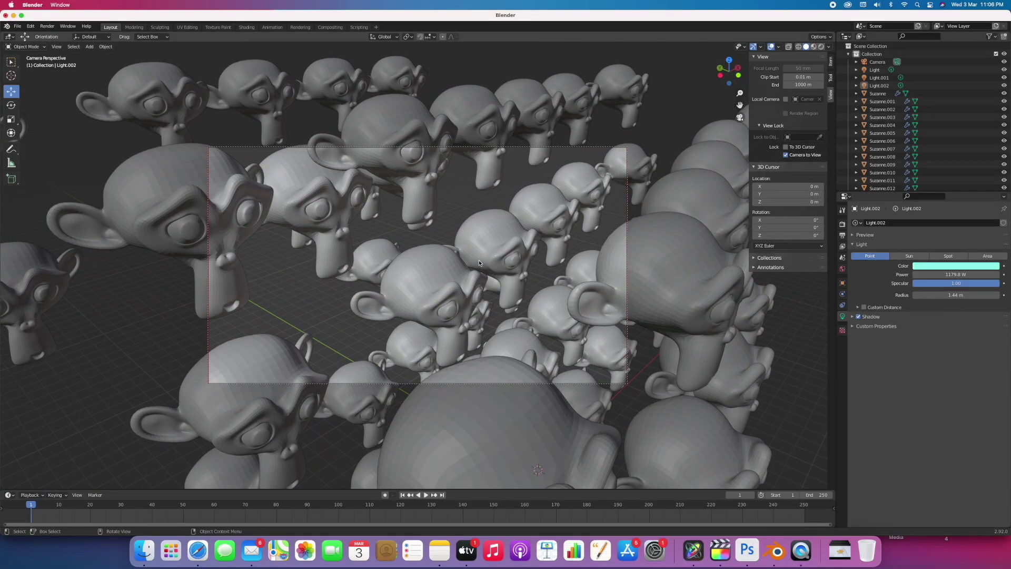
left_click_drag(480, 280, 458, 274)
left_click_drag(335, 158, 348, 280)
- Duplicate the selected group of heads with Shift+D several times, placing copies around the frame
left_click(352, 285)
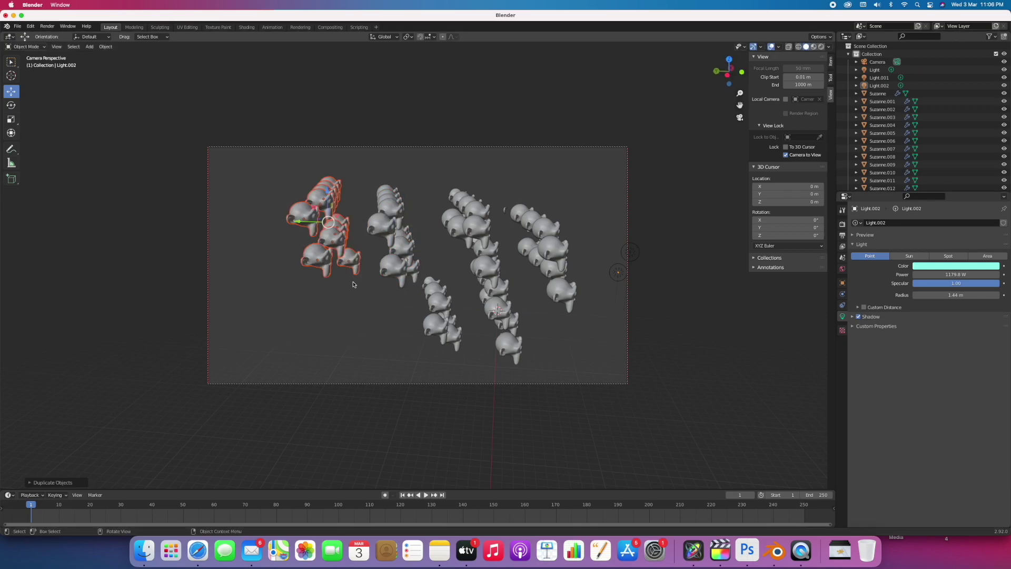
key("shift+d")
left_click(389, 367)
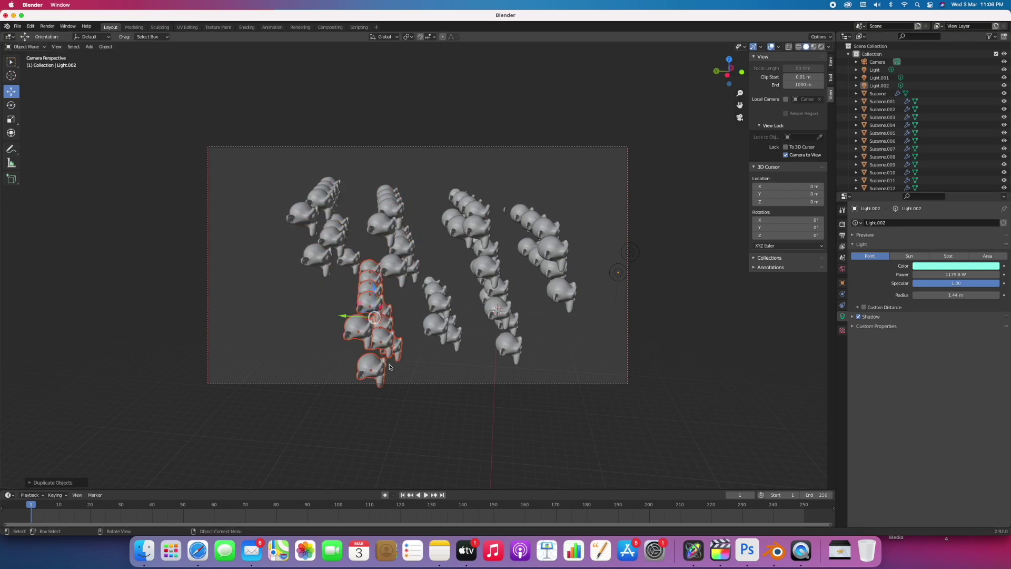
key("shift+d")
left_click(325, 359)
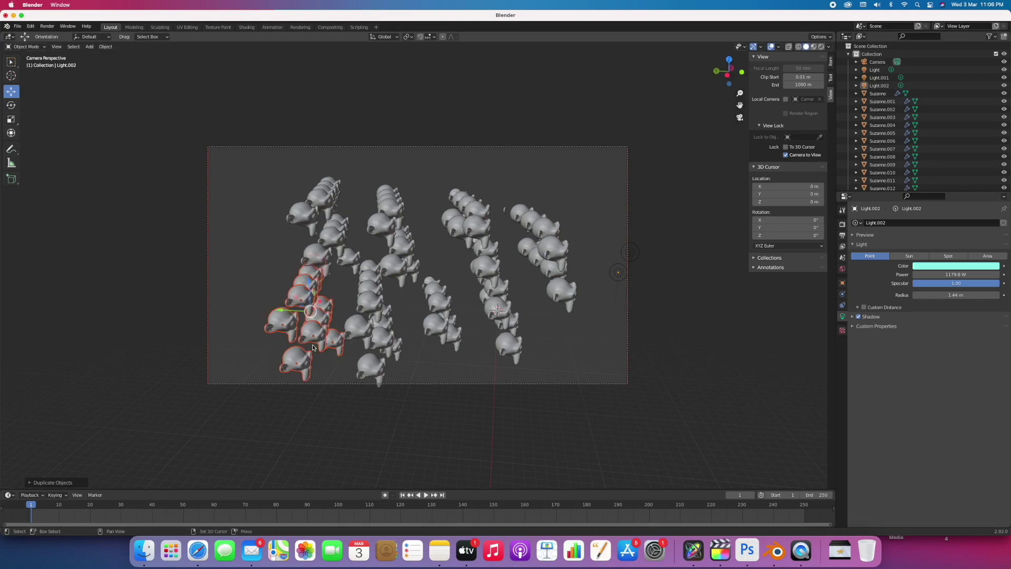
key("shift+d")
left_click(258, 265)
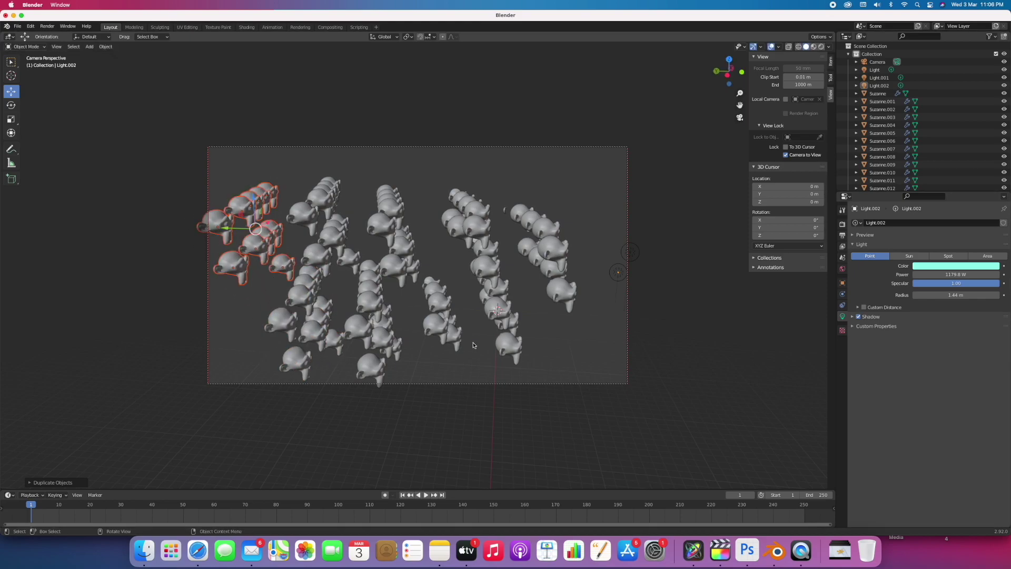
- Undo and redo the duplications, then select Light, Light.001 and Light.002 in the Outliner
key("super+z")
key("super+z")
key("super+z")
key("super+z")
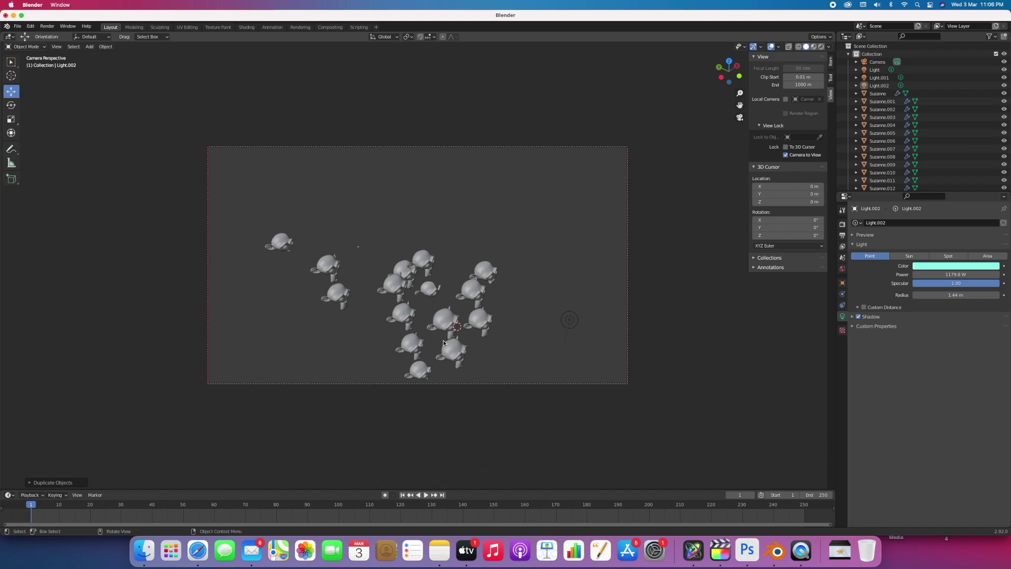
key("super+shift+z")
key("super+shift+z")
scroll(479, 332, "left", 10)
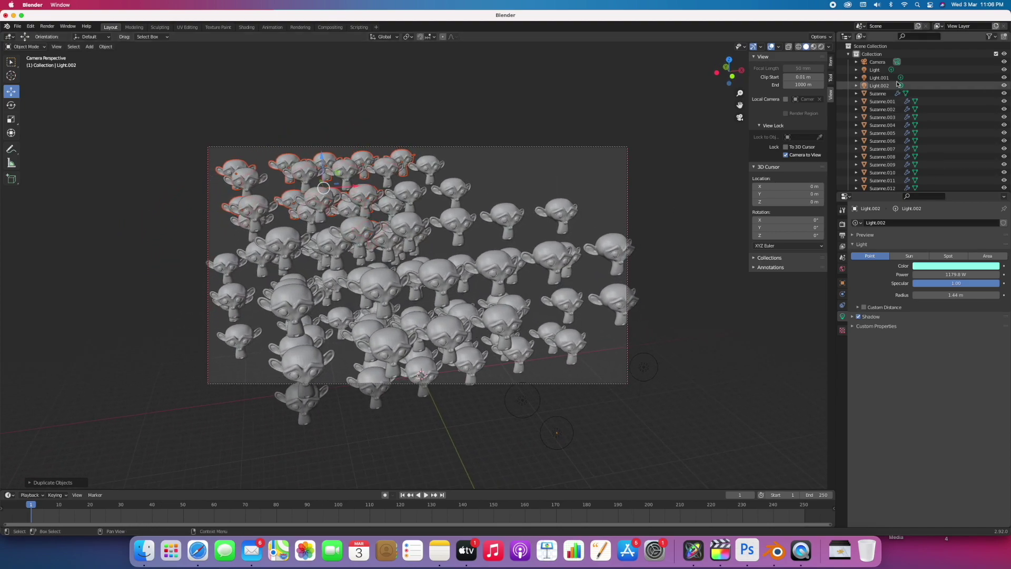
left_click(875, 70)
left_click(879, 78)
left_click(880, 85)
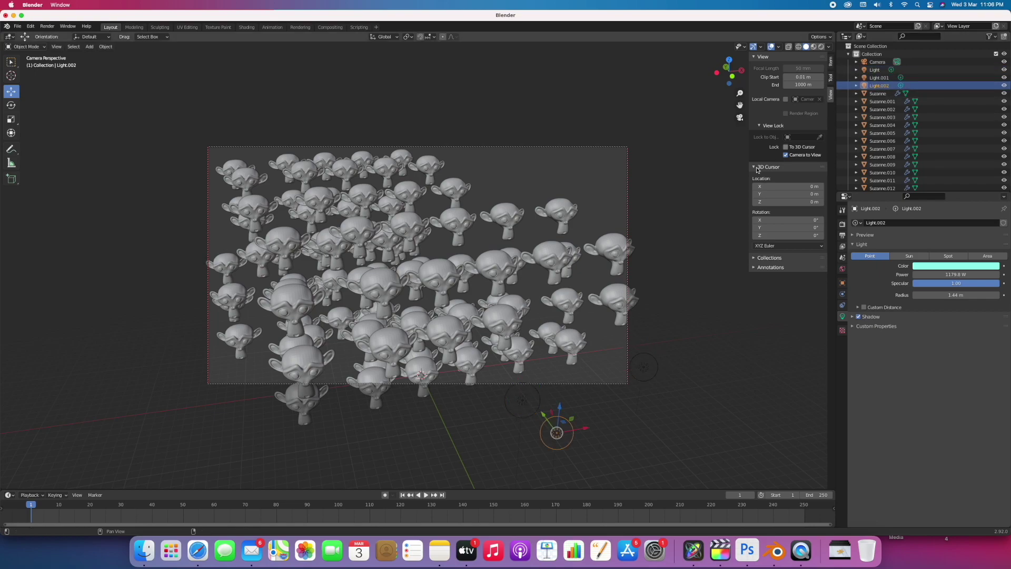
scroll(529, 205, "up", 6)
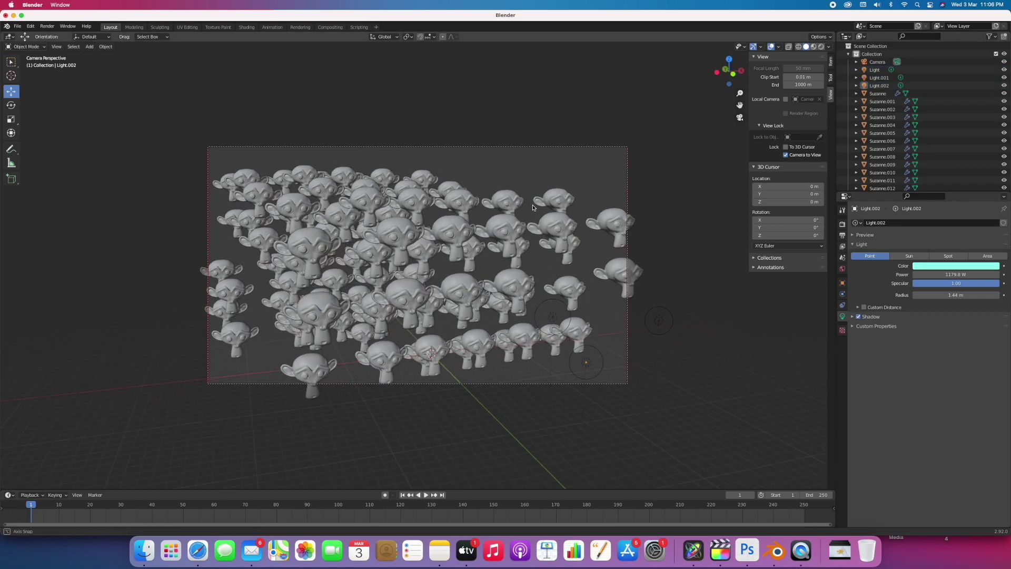
- Render the monkey crowd with F12, close the render window, then start and cancel a rotation of the heads
key("F12")
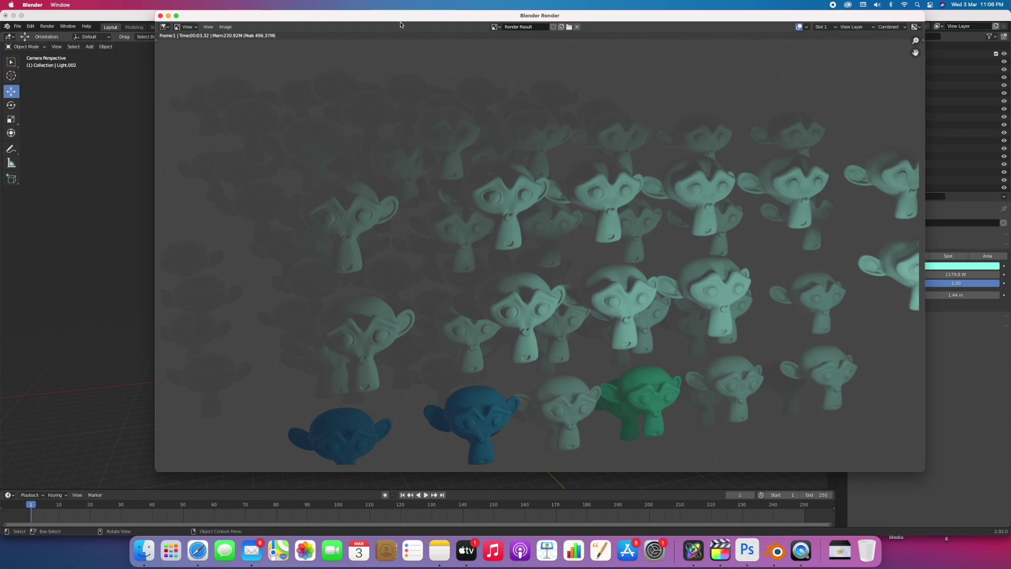
left_click_drag(403, 17, 379, 28)
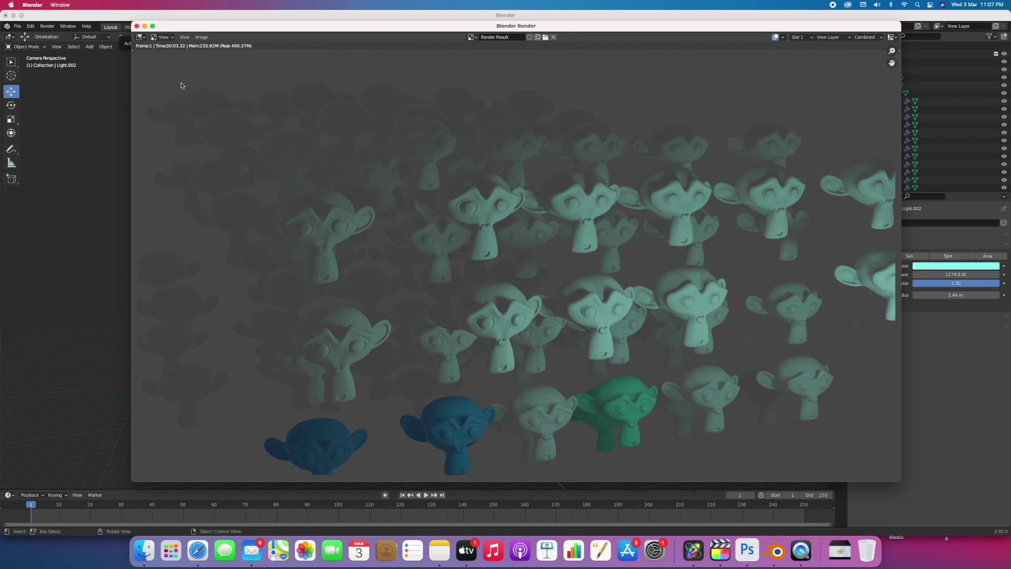
left_click(137, 25)
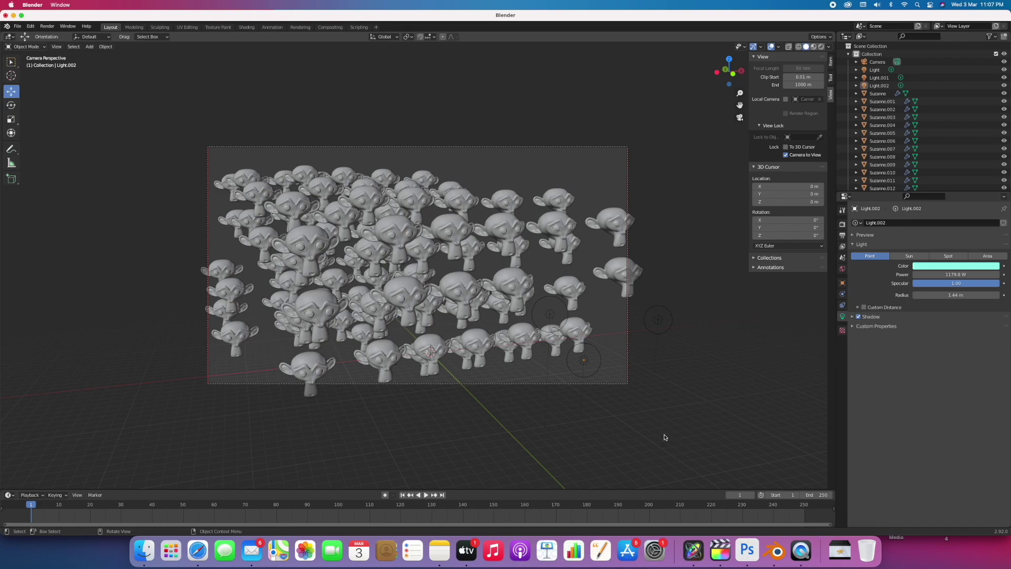
key("r")
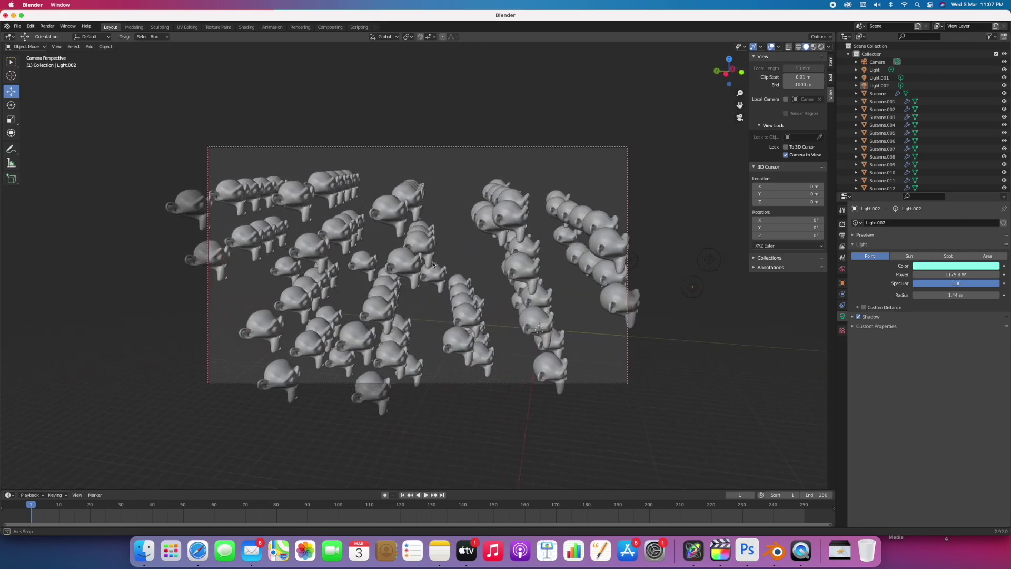
left_click(460, 420)
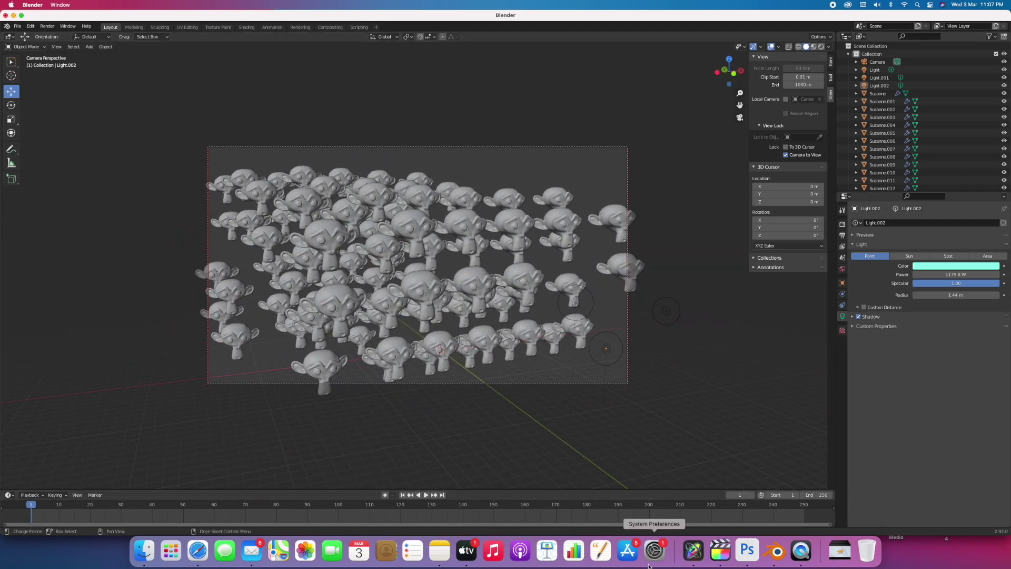
- Back in Motion, scrub the title and drag the DNA model from Library's Education 3D objects
left_click(693, 550)
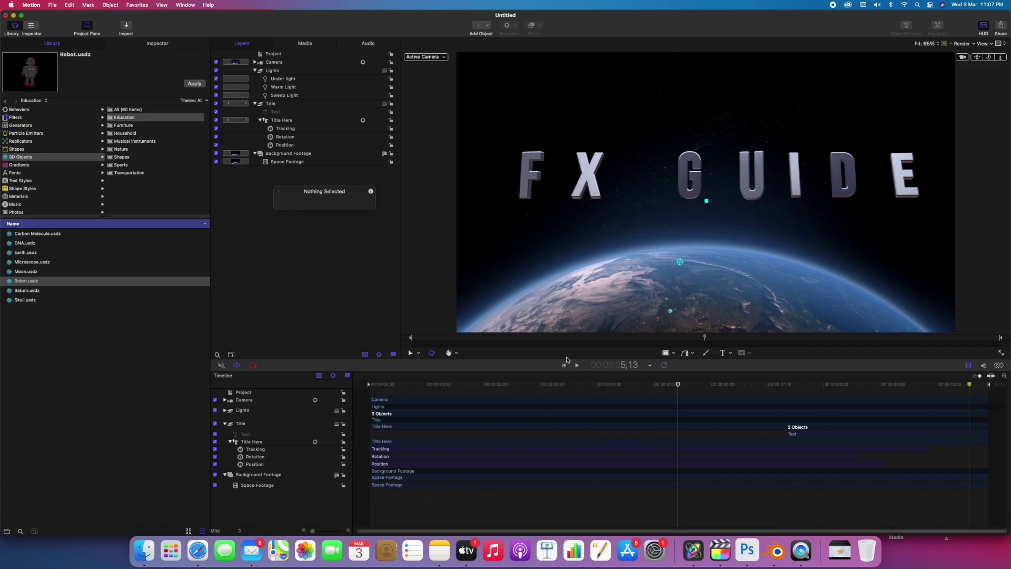
left_click_drag(643, 391, 706, 389)
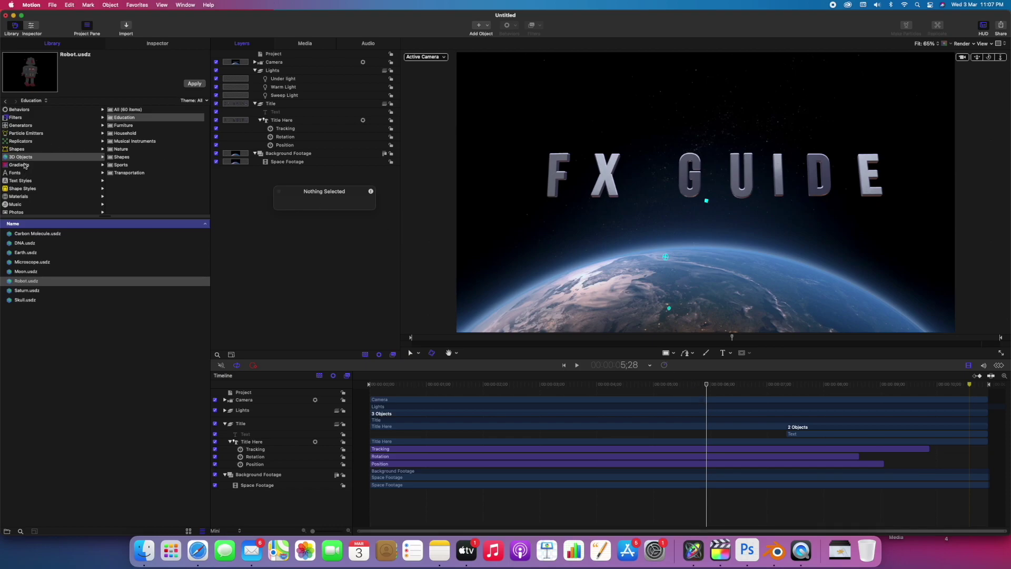
left_click(112, 154)
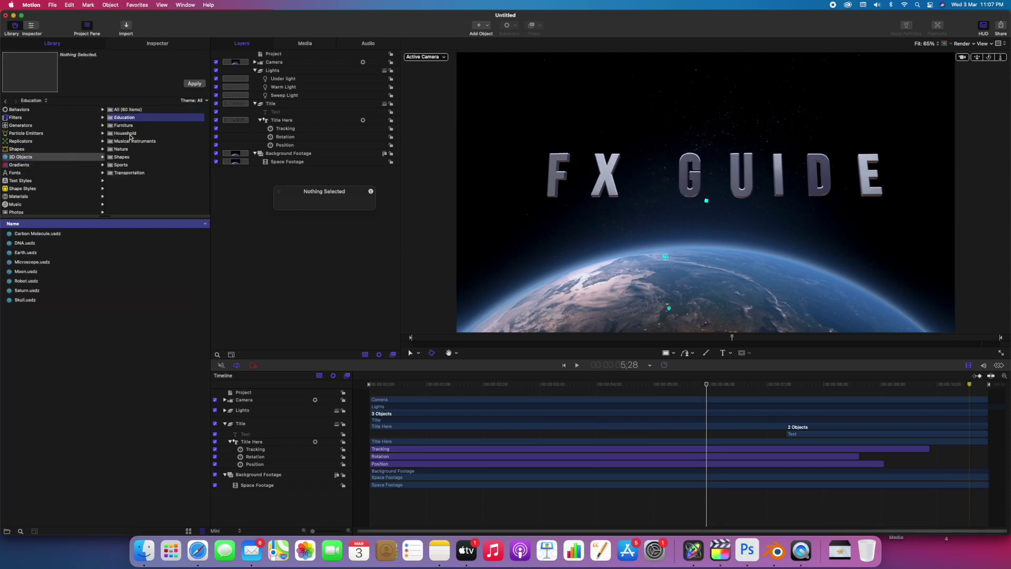
left_click(126, 109)
left_click(125, 116)
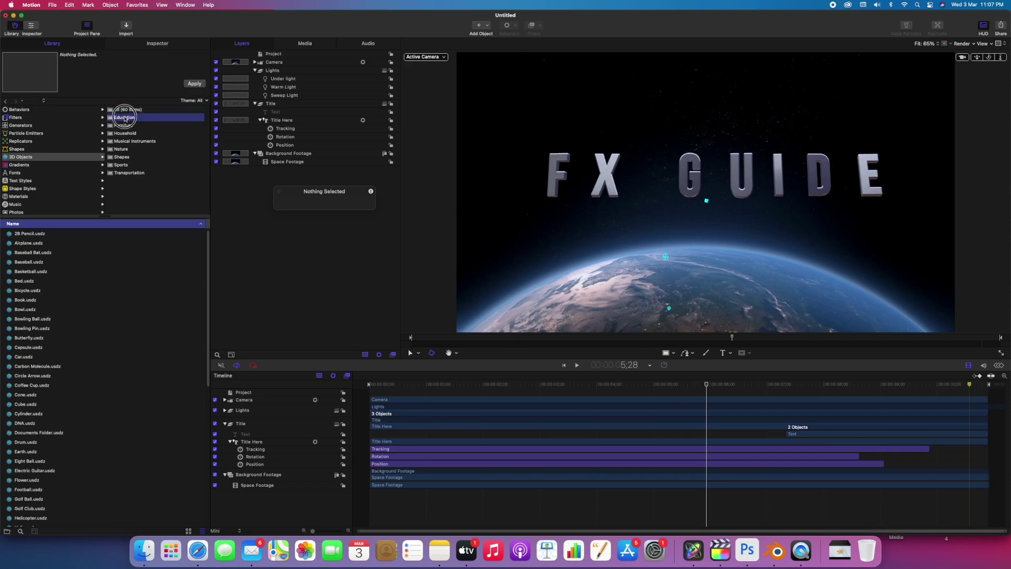
left_click(21, 243)
left_click_drag(32, 249, 259, 180)
- Place the DNA model on the canvas, enlarge it to about 194% over the letters DE, and play
left_click_drag(713, 201, 878, 195)
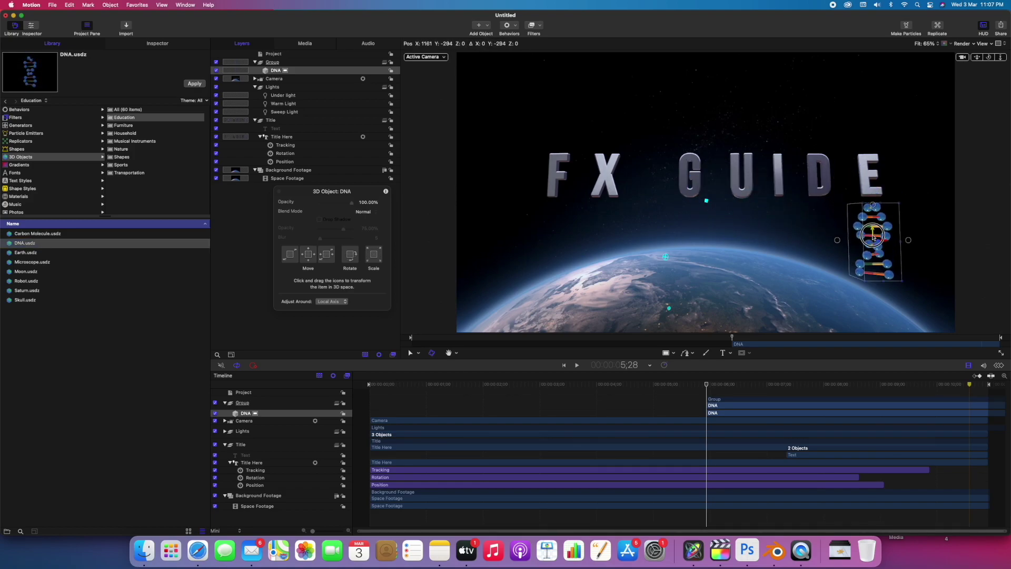
left_click_drag(897, 160, 950, 116)
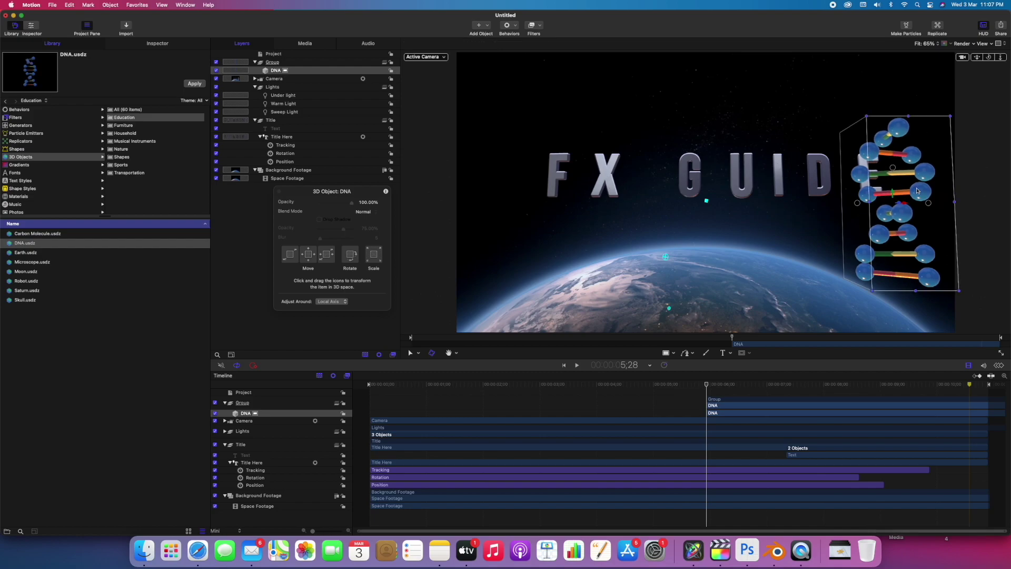
left_click_drag(902, 209, 823, 209)
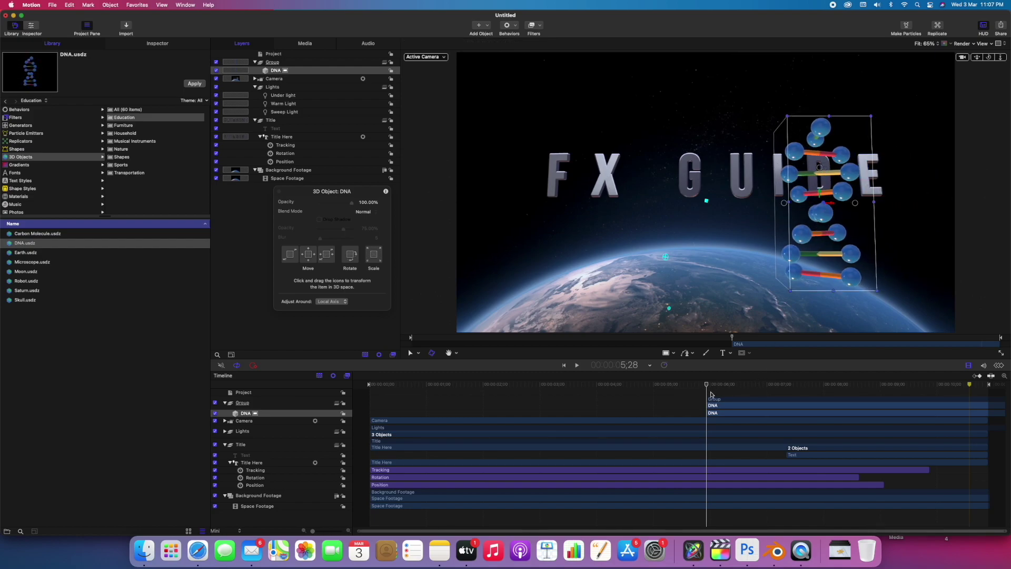
key("space")
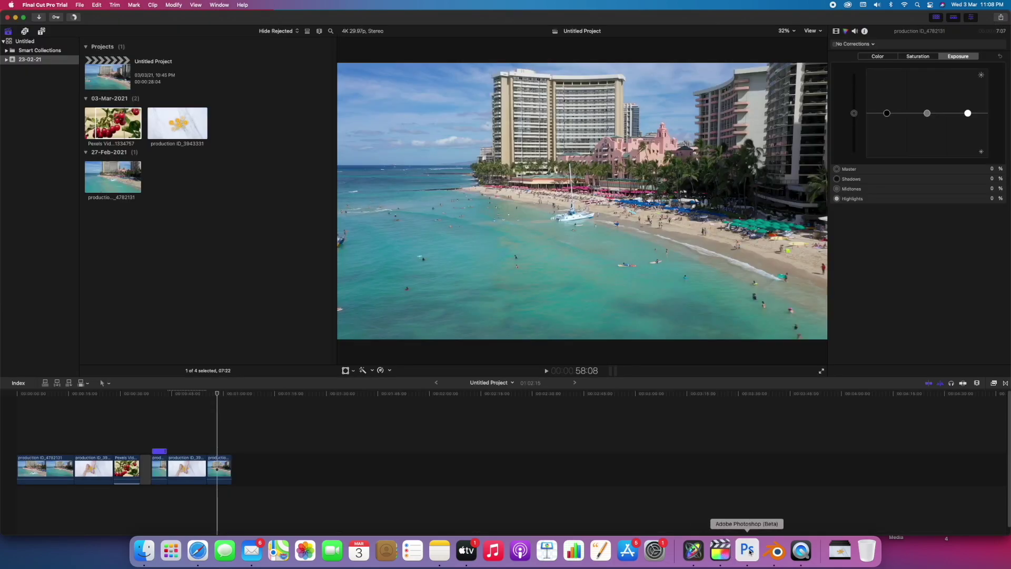
- Return to Blender via Photoshop and orbit the camera view for a closer, angled look at the monkey heads
left_click(749, 551)
left_click(778, 552)
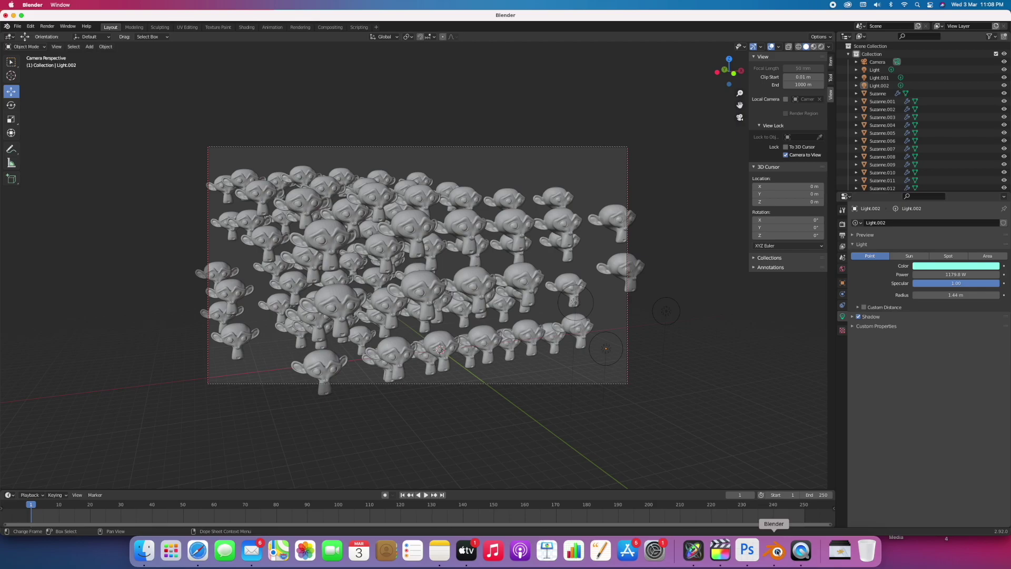
mouse_move(438, 311)
left_mouse_down()
mouse_move(434, 323)
mouse_move(280, 305)
mouse_move(460, 245)
mouse_move(415, 278)
mouse_move(445, 291)
mouse_move(429, 273)
mouse_move(444, 305)
mouse_move(406, 293)
mouse_move(445, 296)
left_mouse_up()
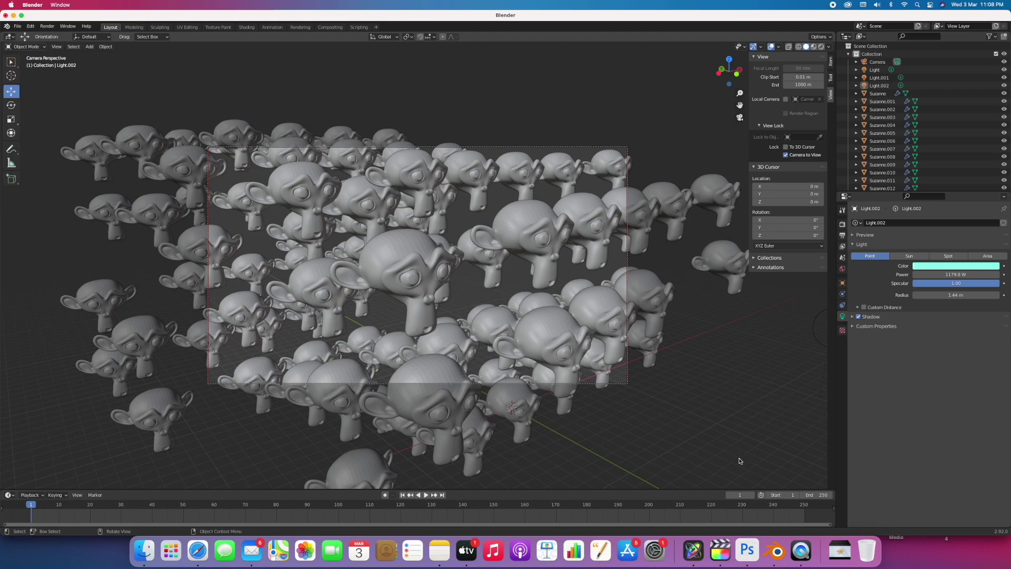
left_click_drag(535, 342, 551, 364)
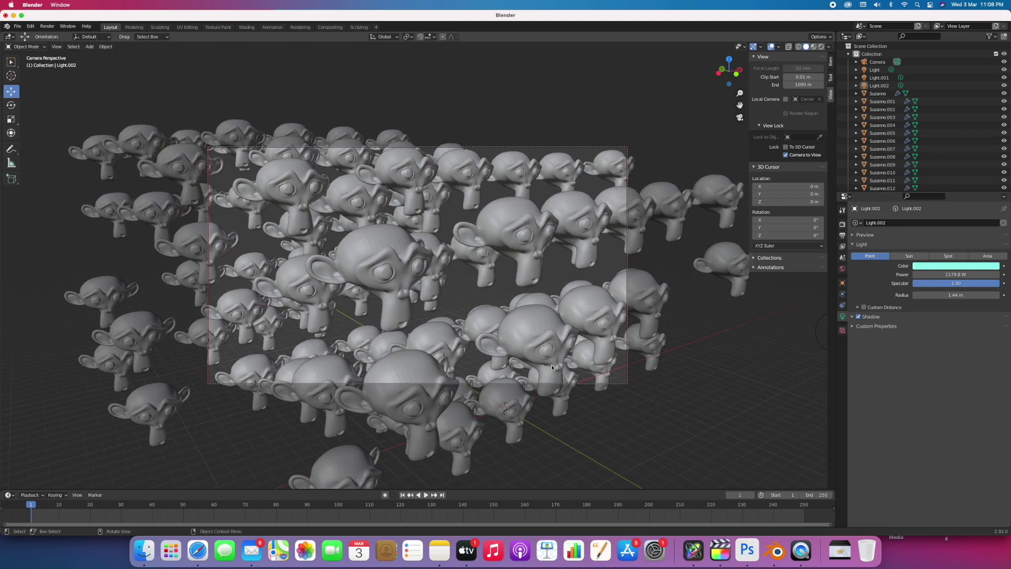
- Launch QuickTime Player from the Dock and cancel its Open dialog, keeping Blender's monkey scene visible
left_click(800, 550)
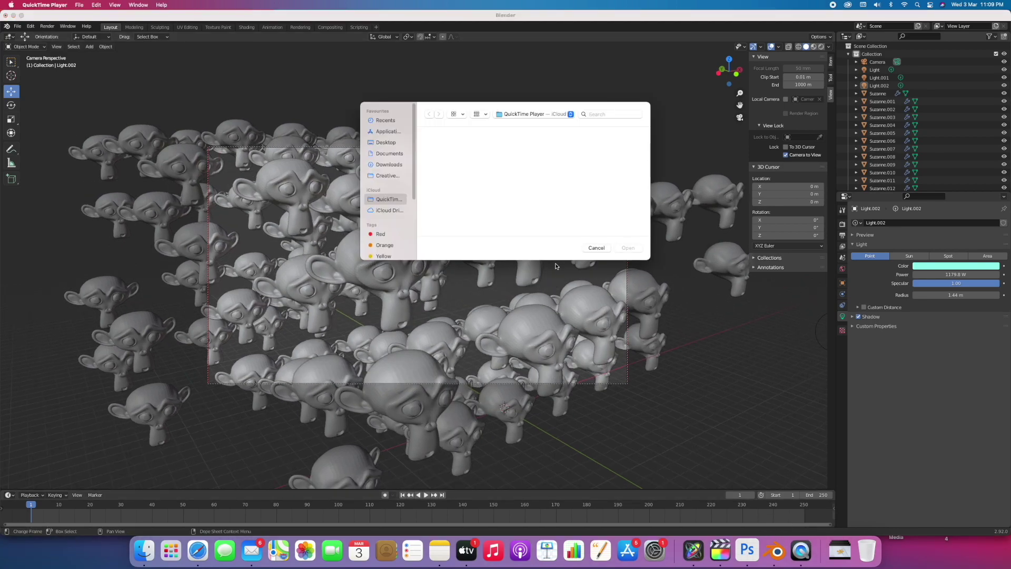
left_click(596, 248)
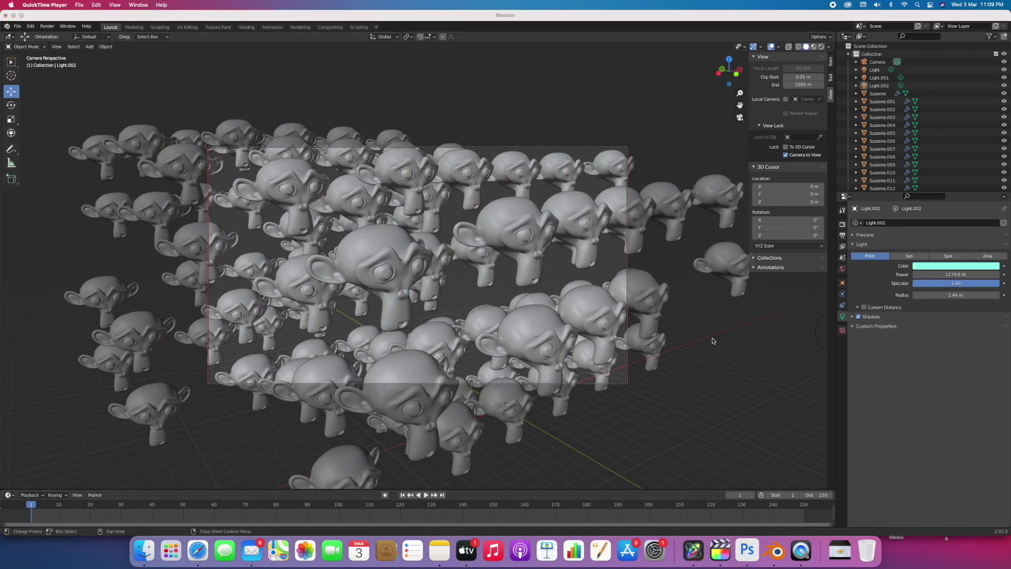